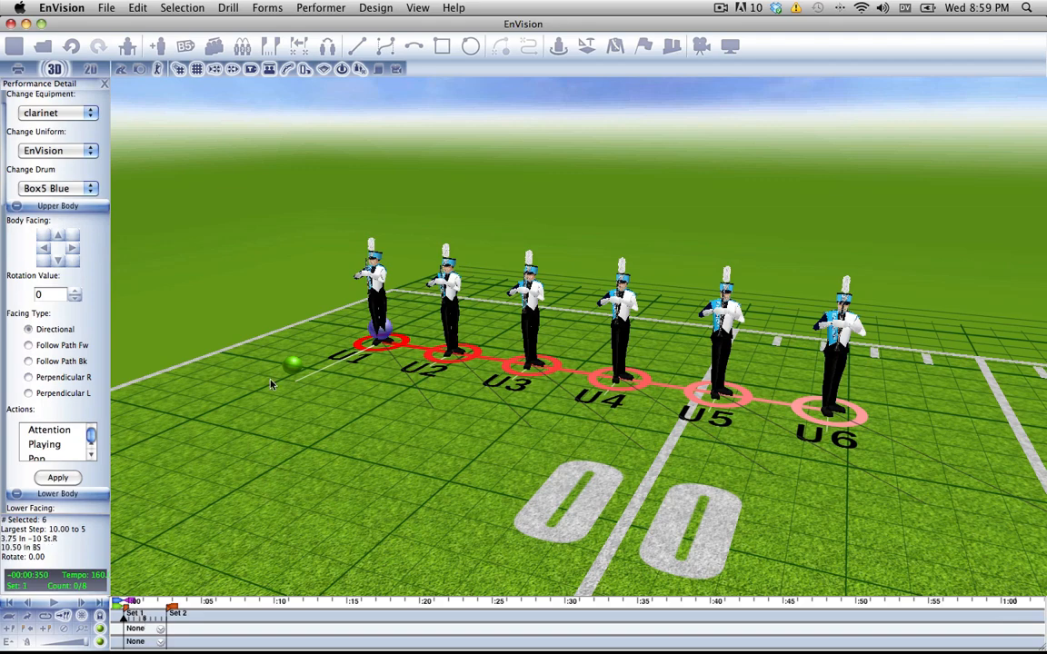
Assign the Playing action to the clarinet line at count 5 of Set 1.
drag(133, 618, 150, 620)
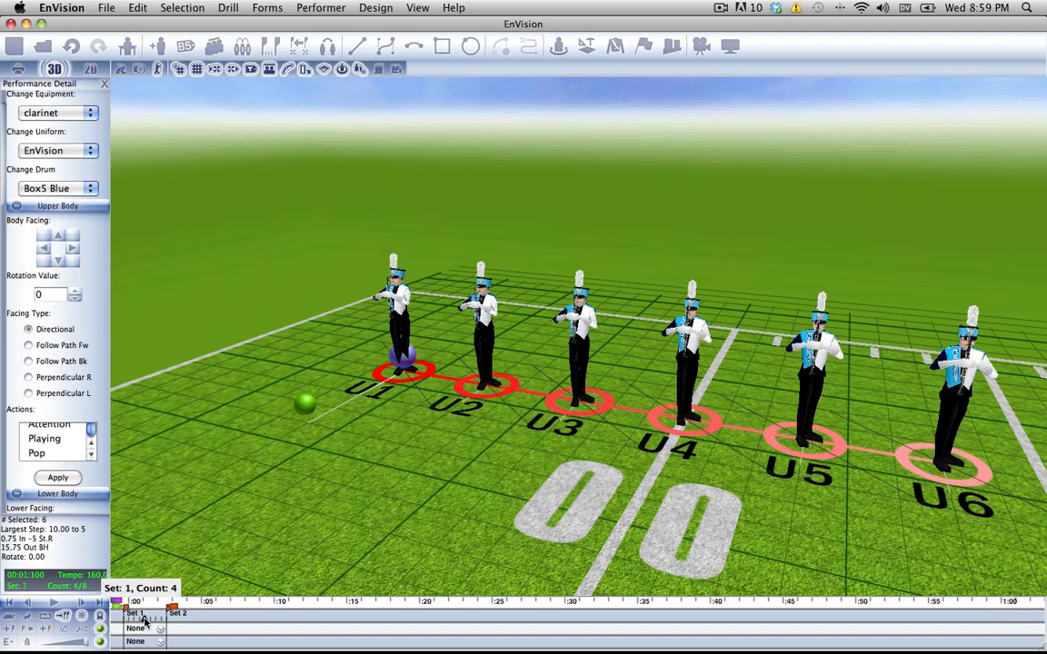
click(45, 439)
click(58, 477)
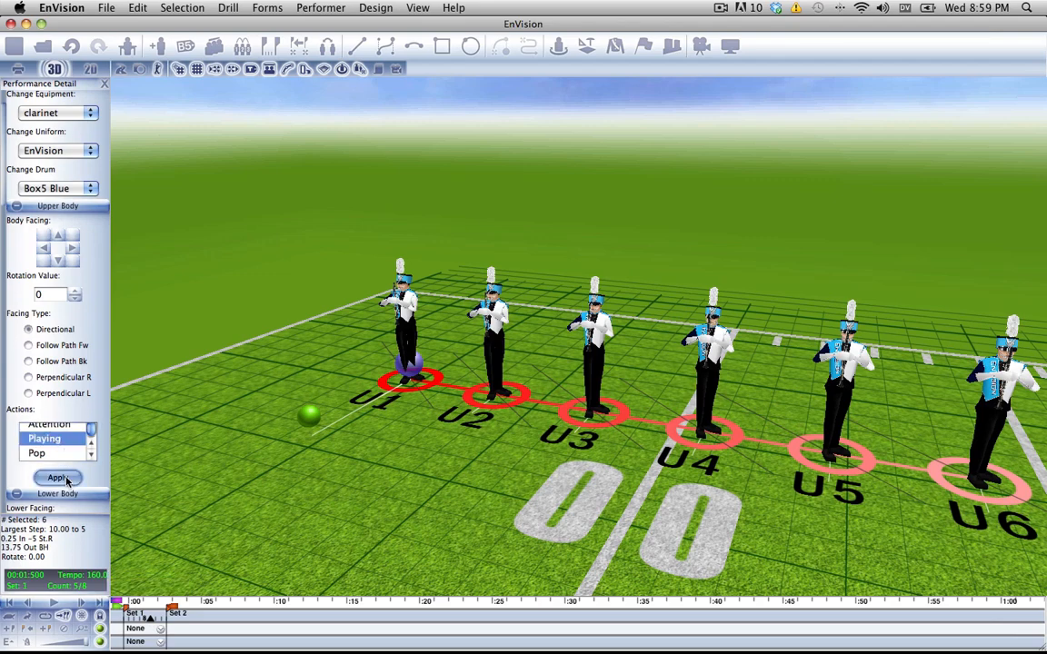
drag(363, 386, 329, 414)
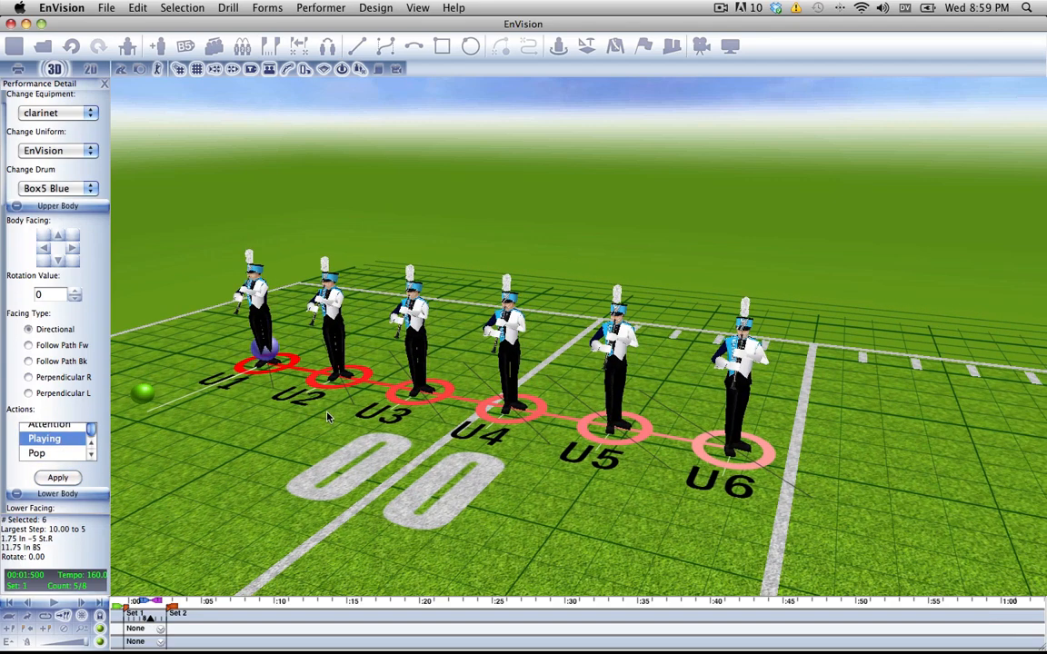
Add a Pop action for the clarinets earlier in Set 1 and play the show to preview.
drag(156, 602, 120, 602)
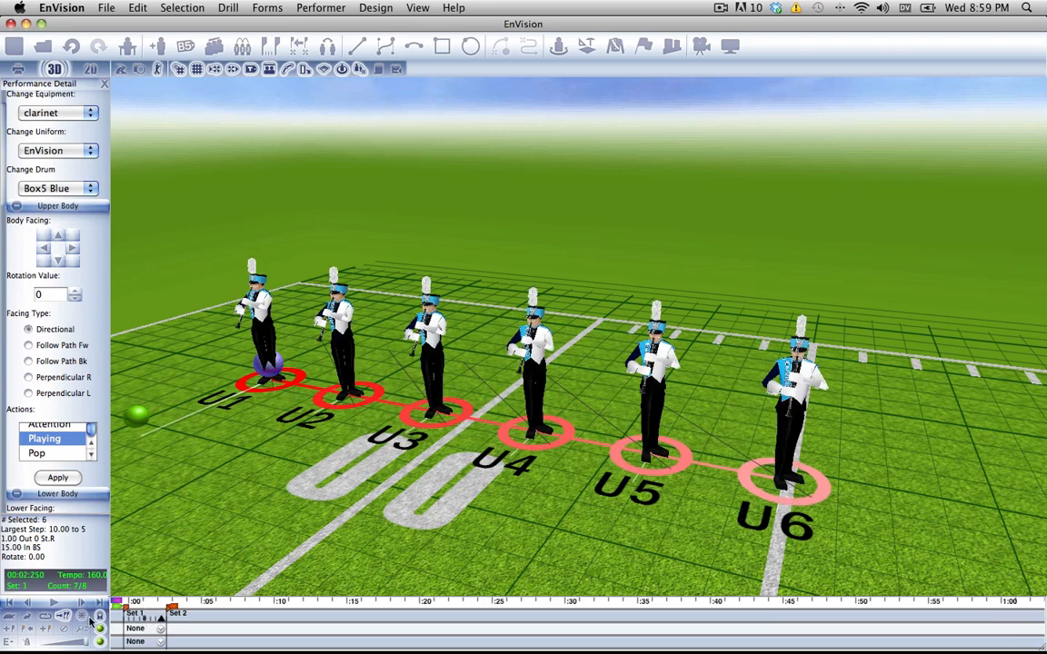
click(38, 453)
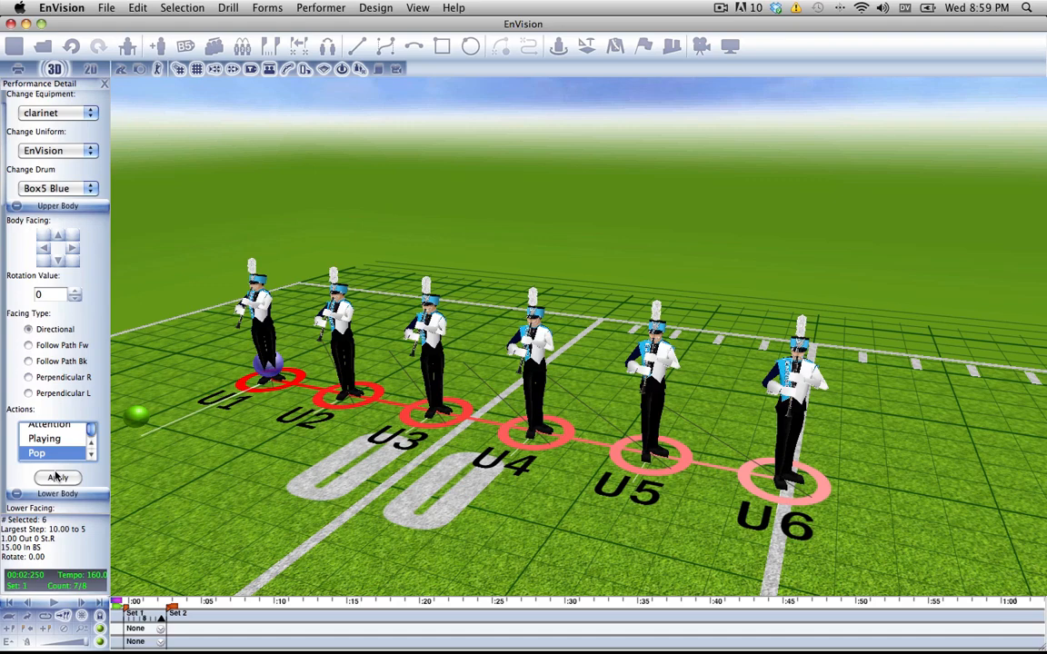
click(57, 477)
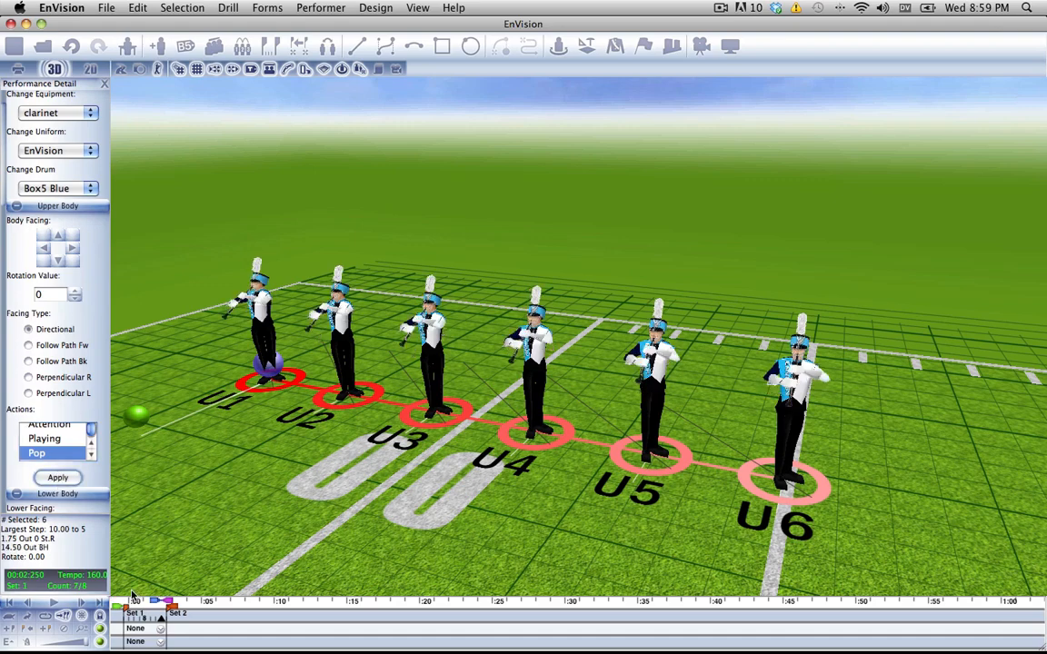
click(52, 604)
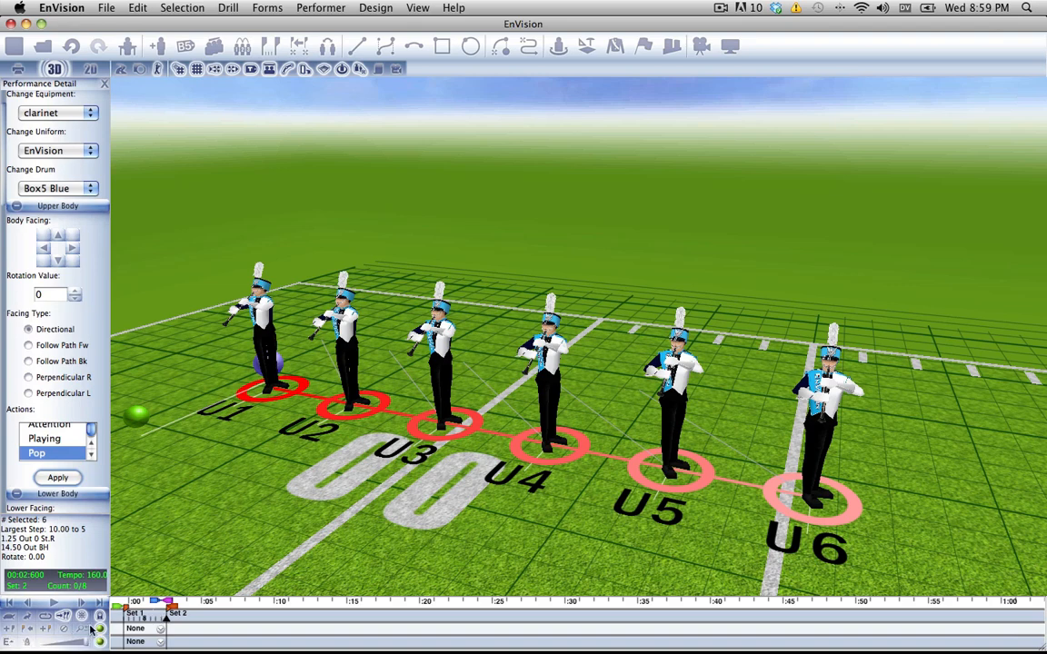
Delete the clarinets' instrument event markers in the Event Editor and rewind to Set 1.
click(143, 607)
click(141, 609)
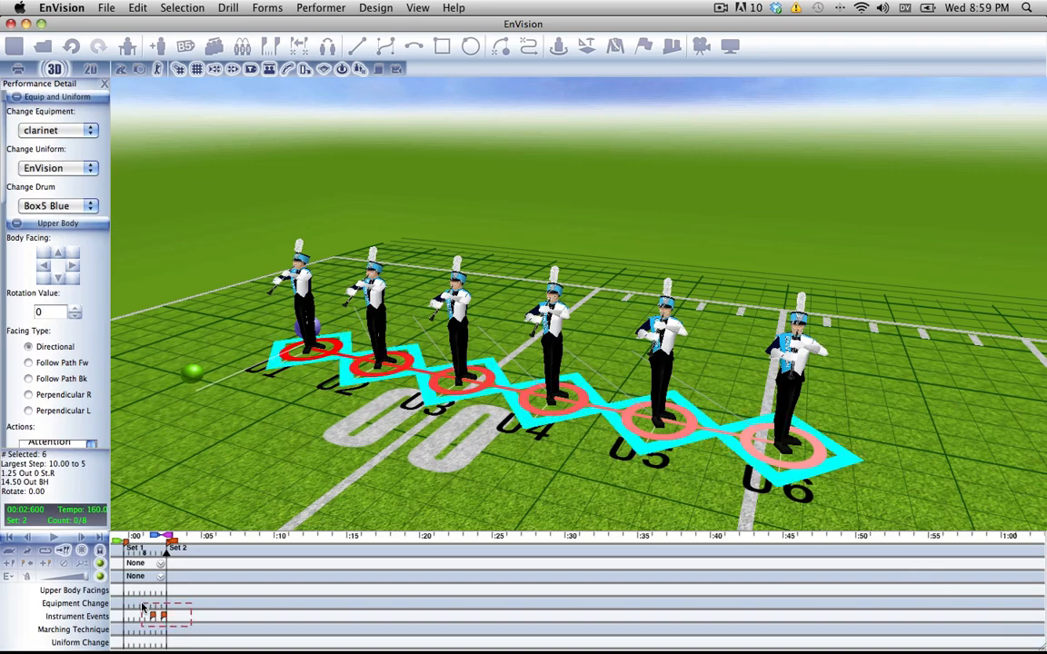
click(8, 578)
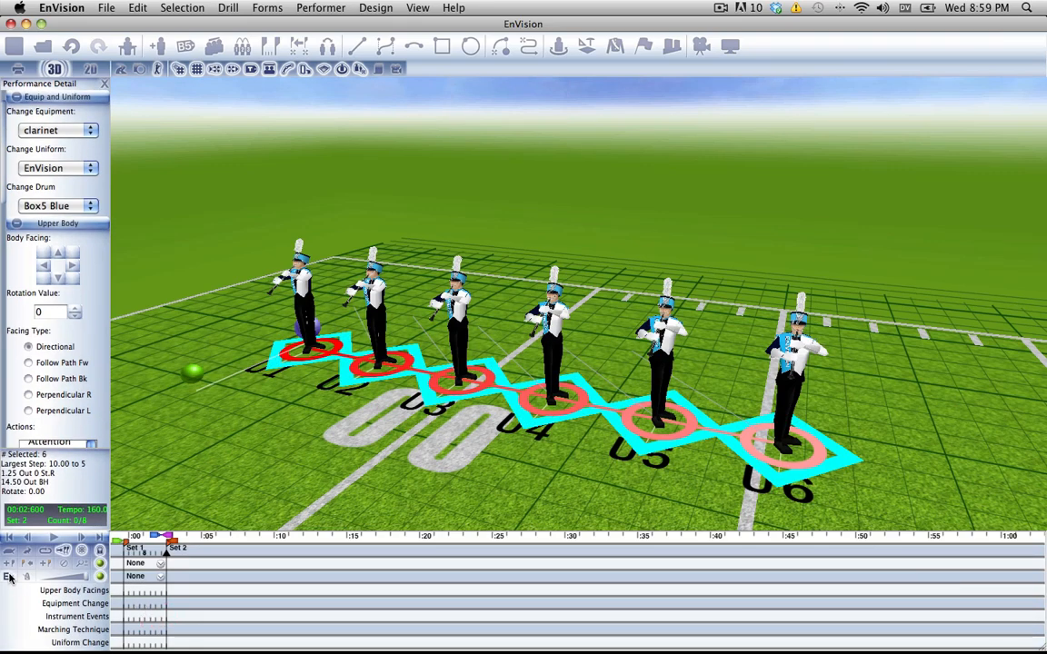
click(9, 579)
click(132, 552)
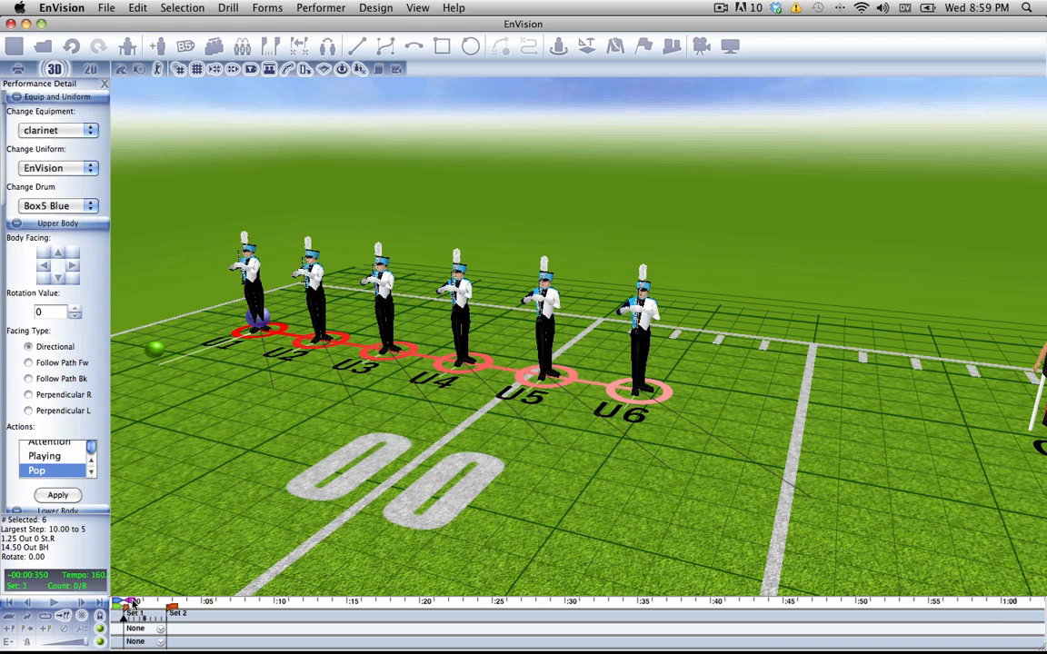
Reapply Playing to the clarinets so the instruments rise in a ripple from U1.
drag(134, 603, 151, 605)
drag(230, 454, 283, 435)
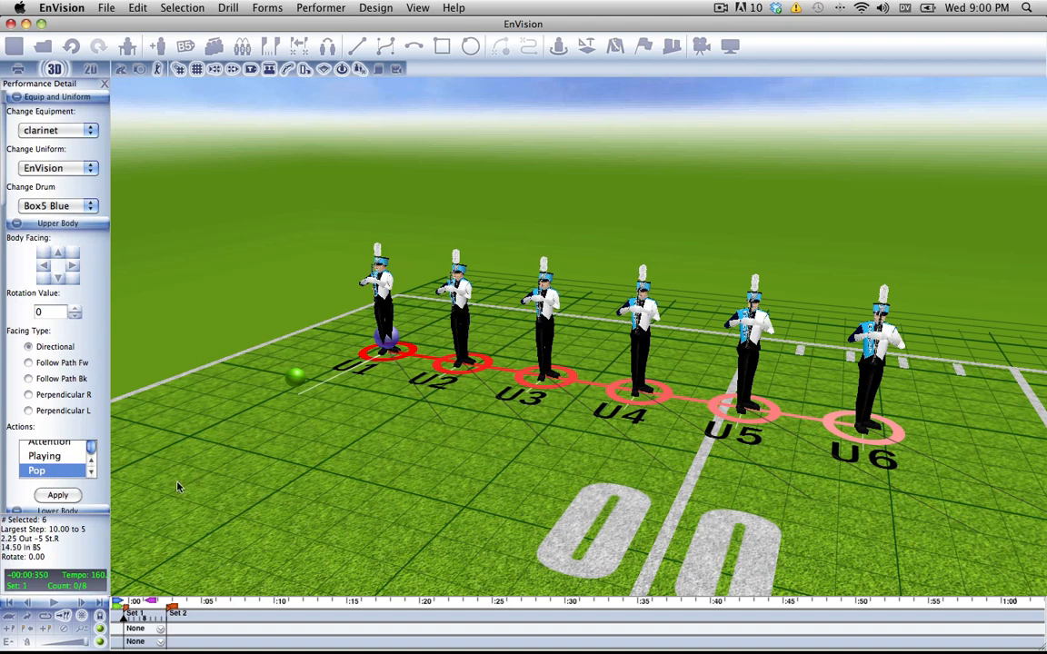
click(57, 457)
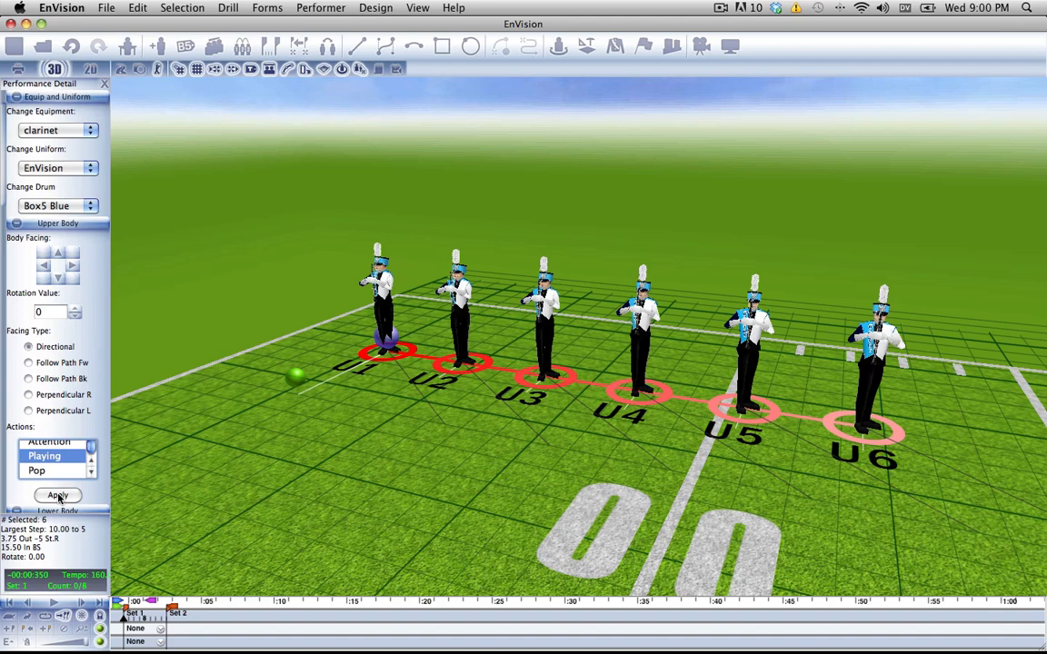
click(58, 495)
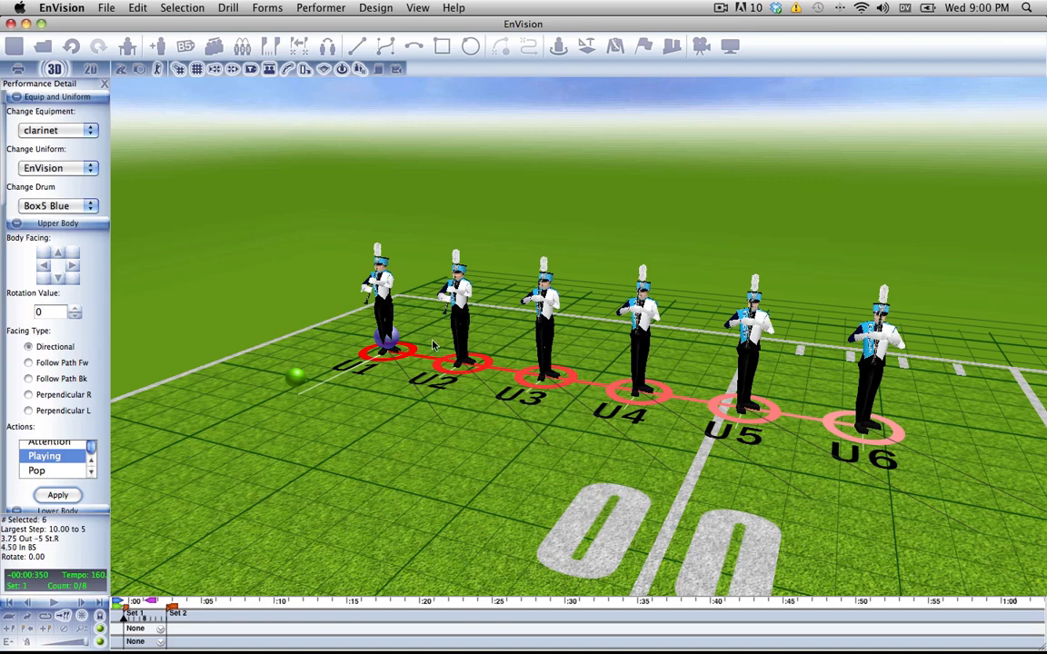
Play Set 1 to watch the ripple, then step back to count 2.
mouse_move(129, 621)
mouse_down()
mouse_move(142, 620)
mouse_move(119, 620)
mouse_up()
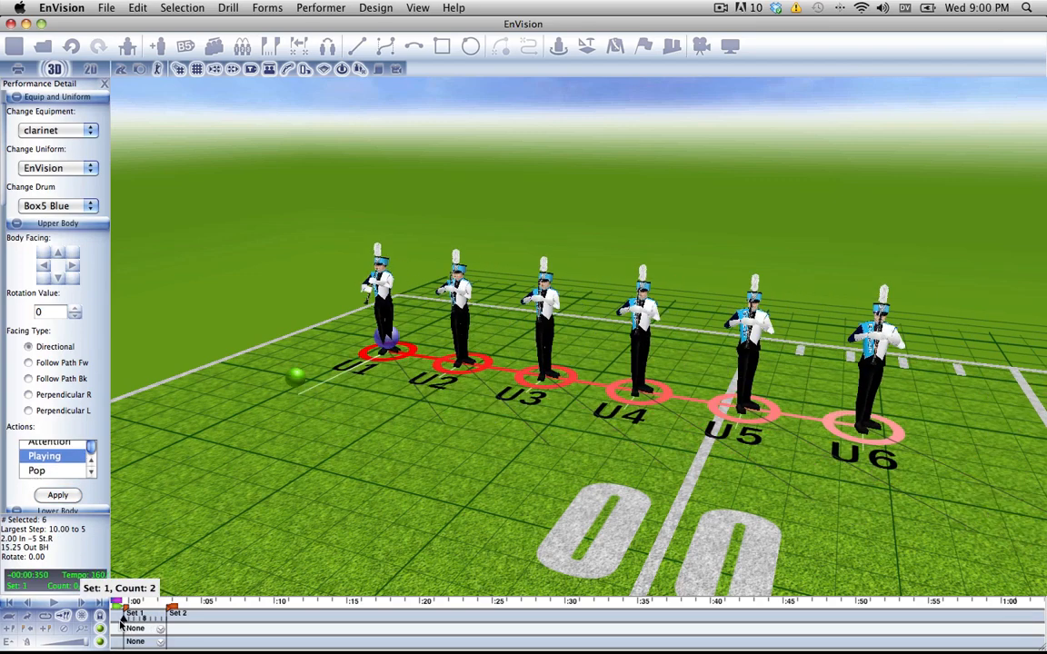
click(54, 606)
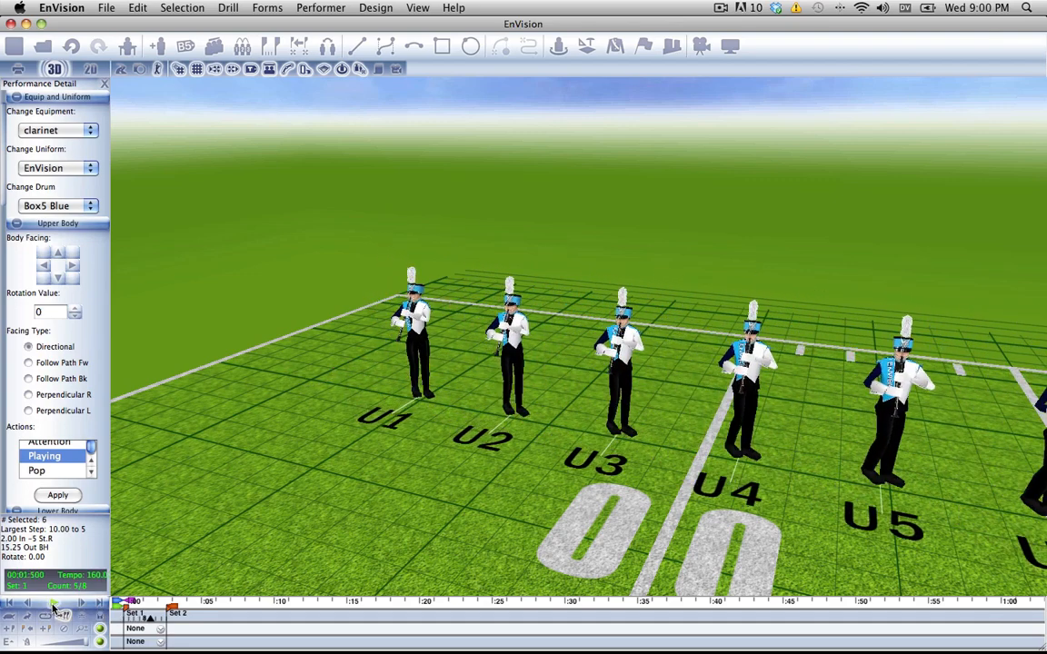
click(143, 619)
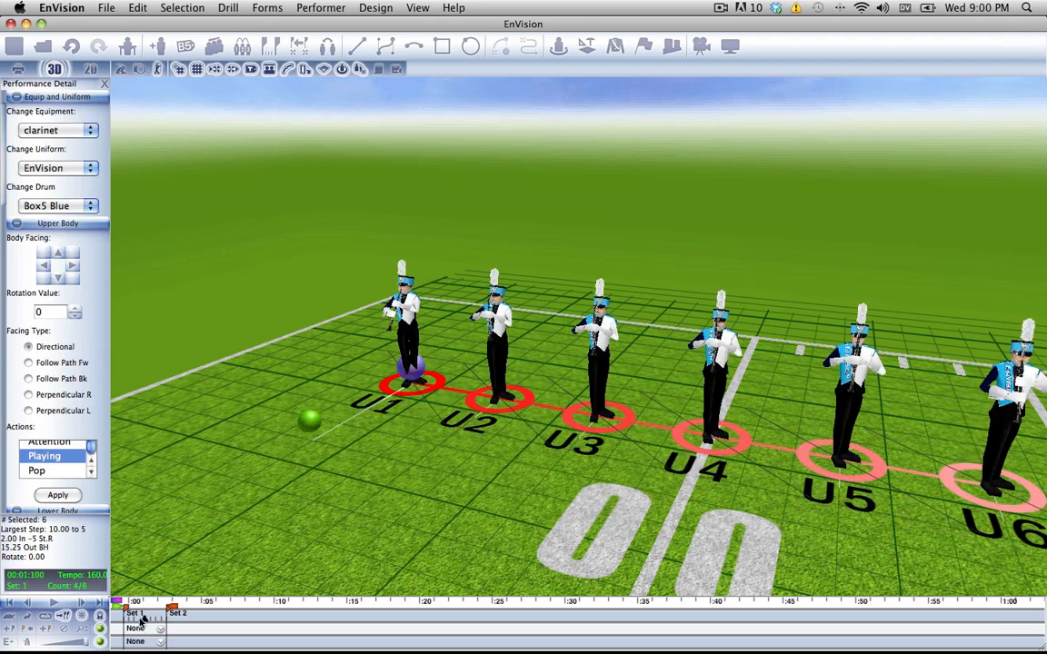
click(129, 620)
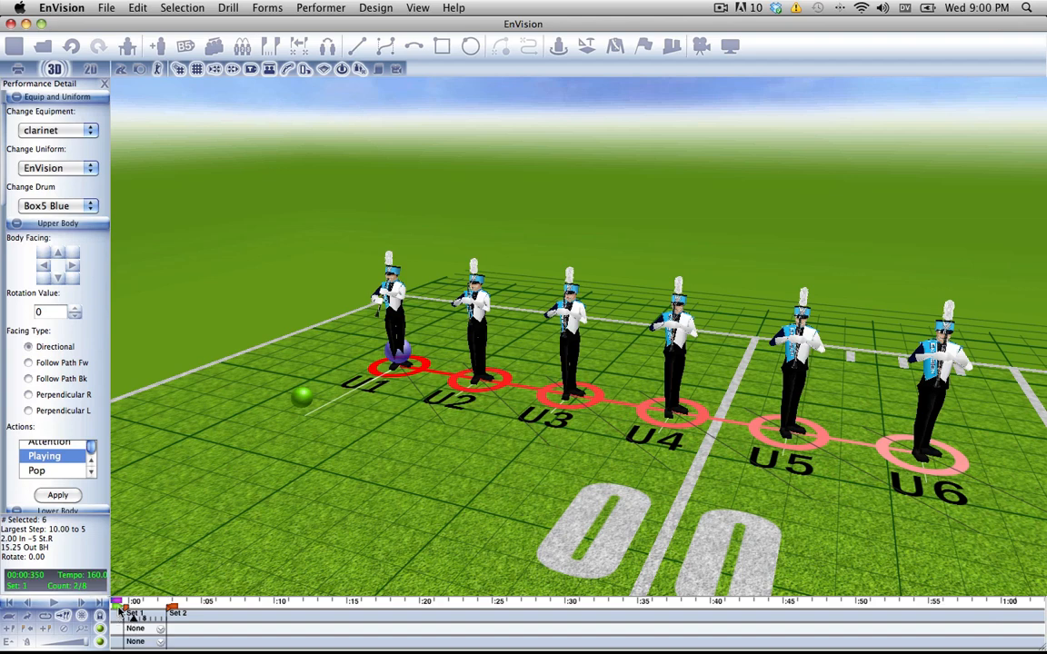
Mark a count range, apply Pop to clarinets U1–U6, and rewind the drill to the beginning.
drag(120, 610, 145, 609)
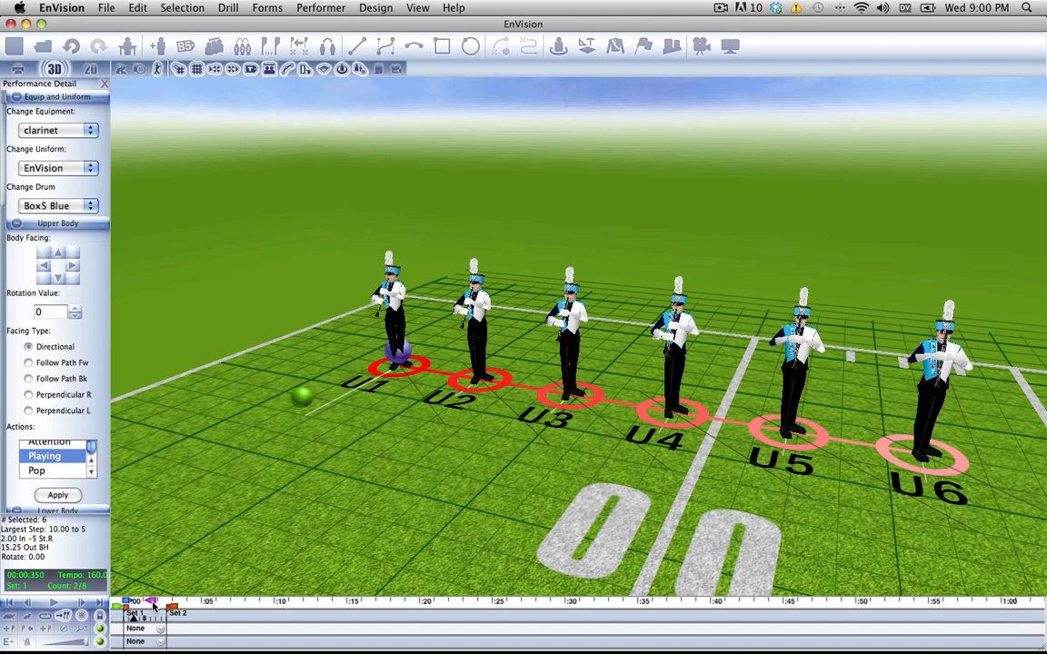
drag(153, 605, 160, 607)
click(55, 469)
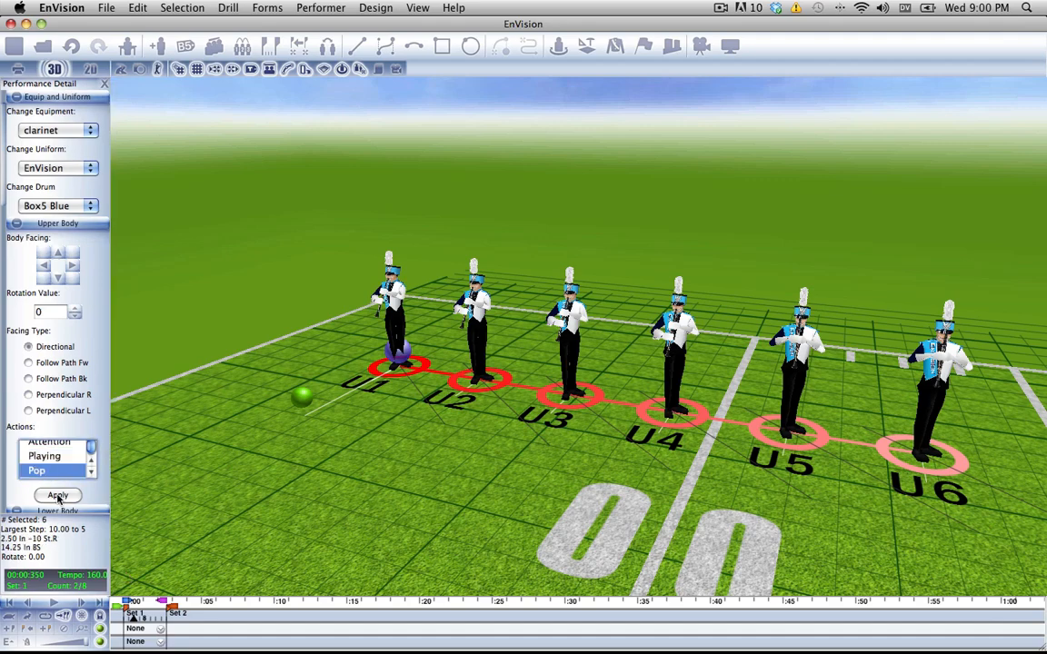
click(58, 495)
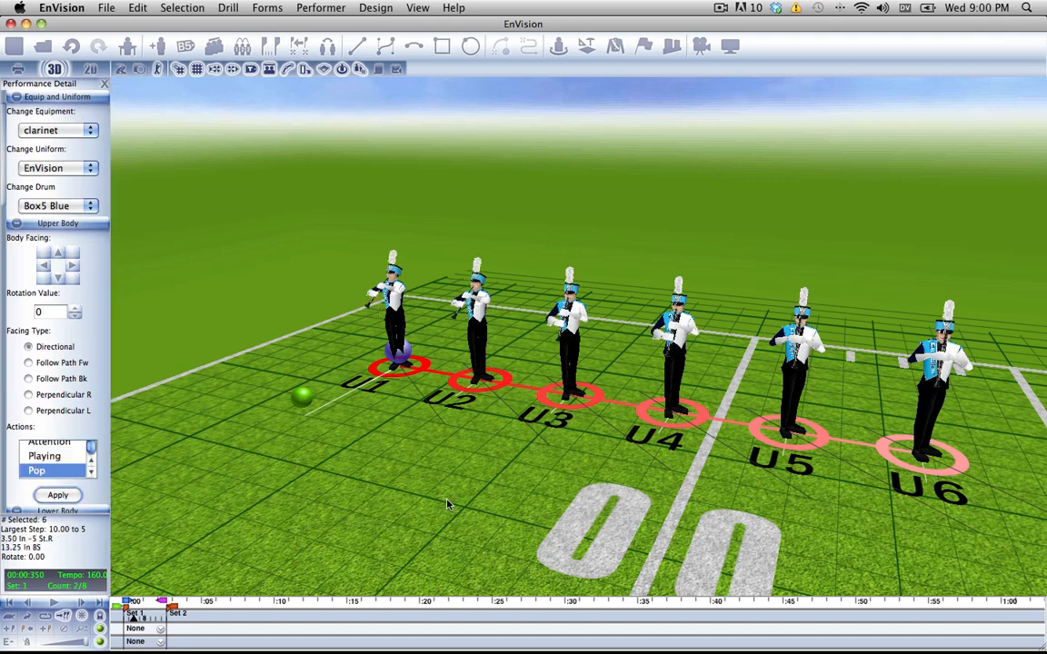
drag(401, 448, 408, 493)
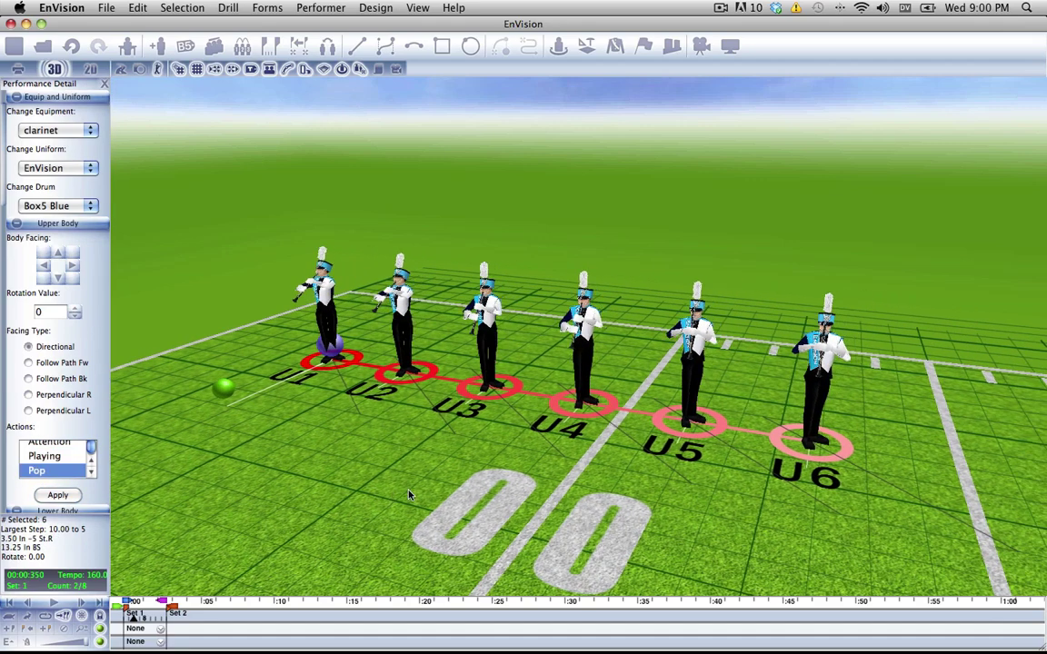
click(52, 603)
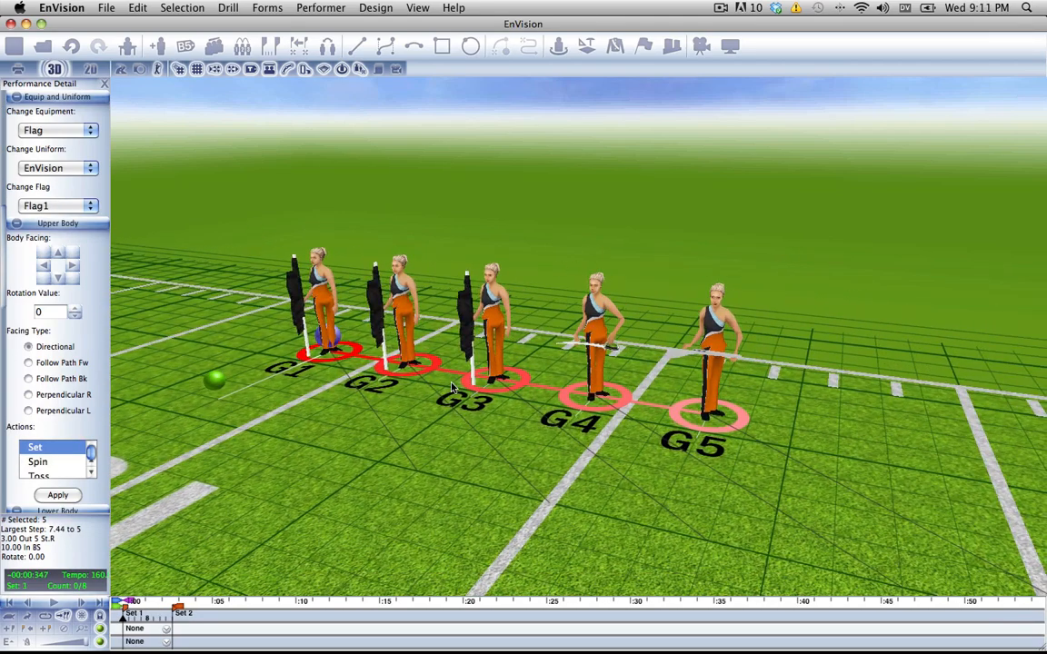
Frame the view on the color guard line and run a quick playback check.
drag(555, 368, 556, 454)
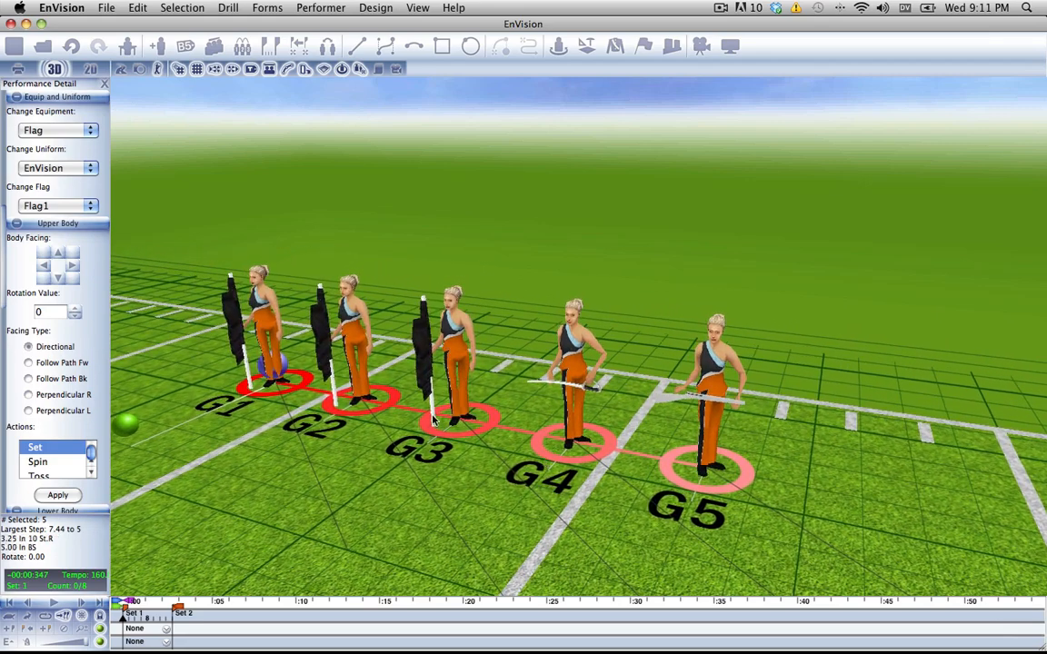
drag(383, 511, 358, 424)
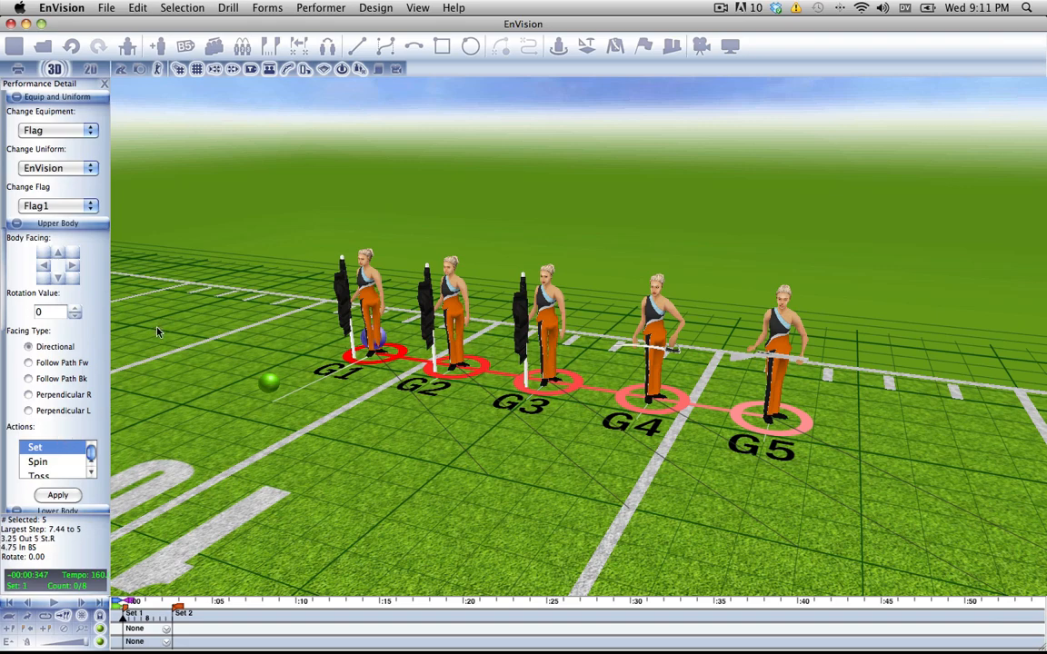
click(56, 606)
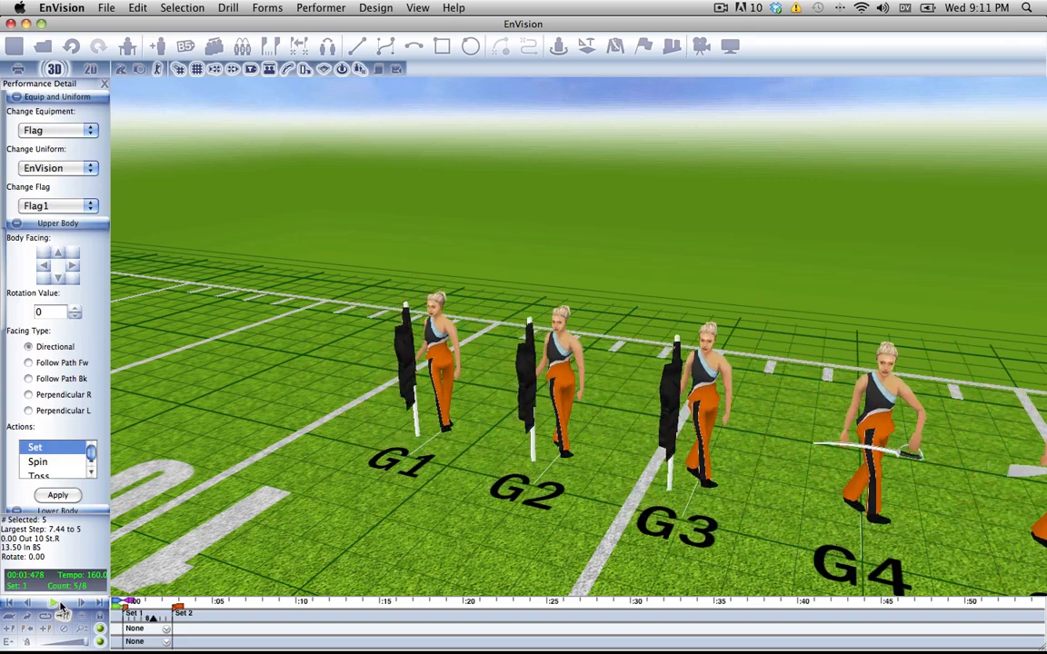
click(127, 614)
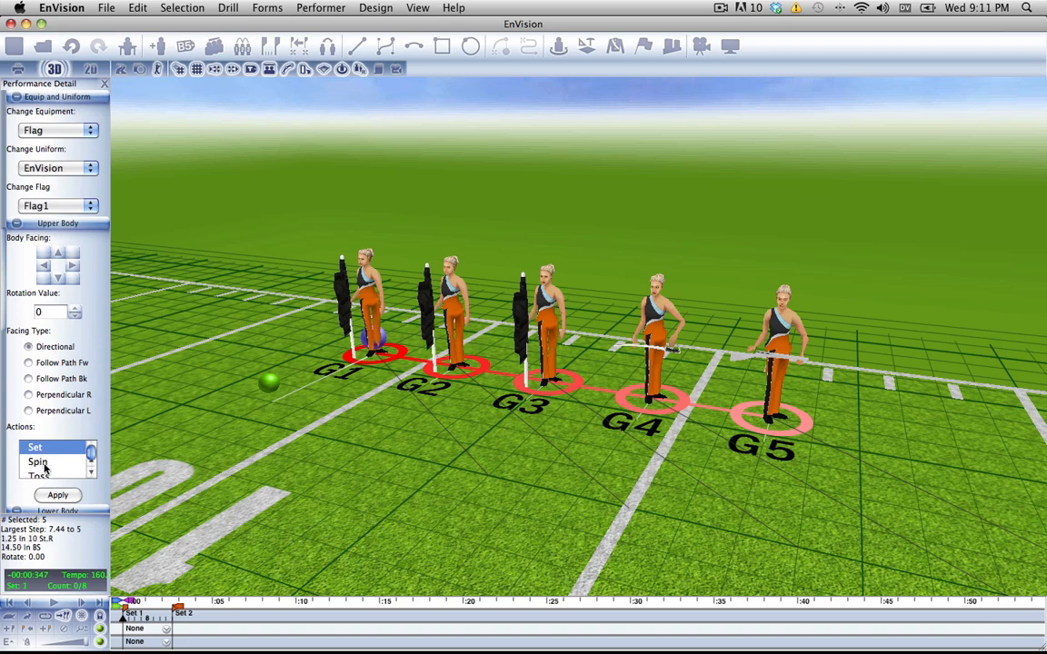
Apply Spin to the guard so the flags on G1–G3 unfurl, and play it back.
click(44, 463)
click(57, 495)
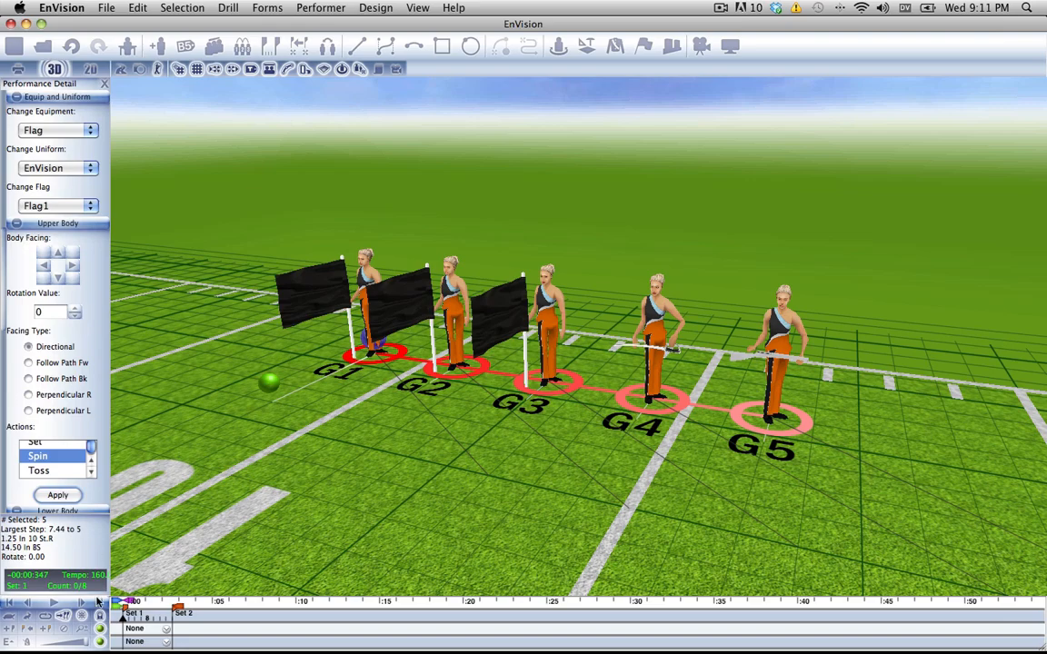
click(57, 604)
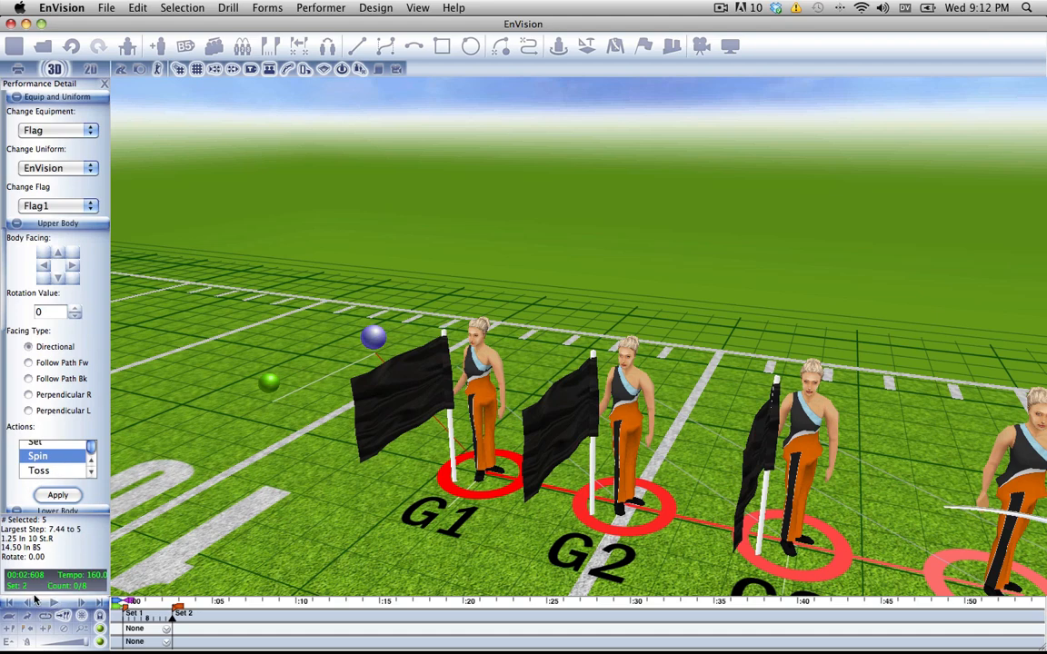
Add Set 3 and Set 4 after Set 2, then return to the start of Set 1.
key(Home)
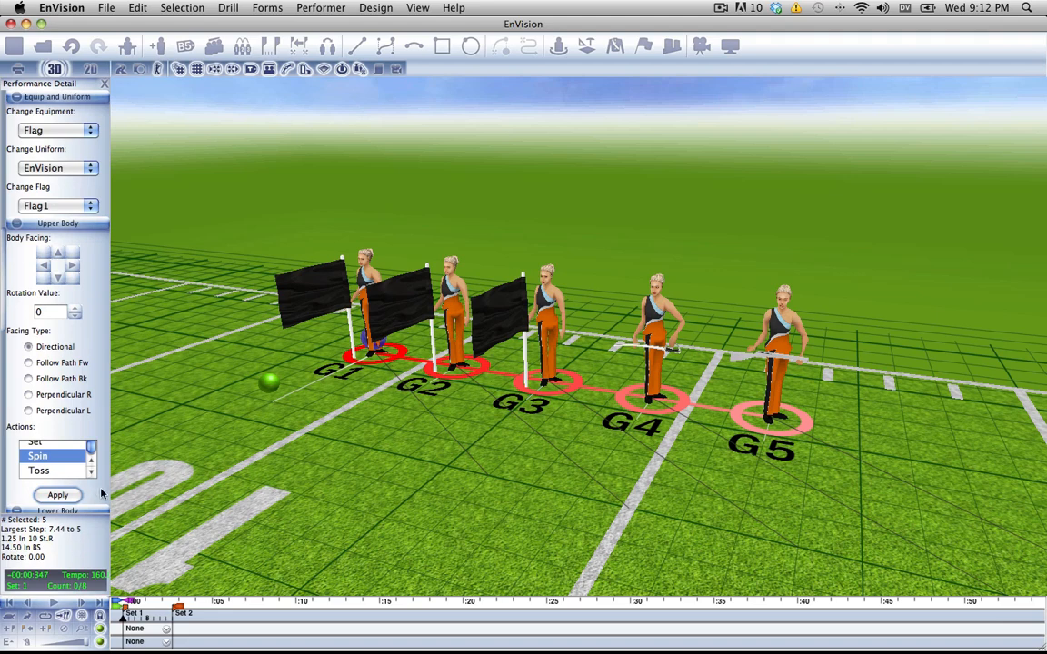
scroll(91, 450, down, 3)
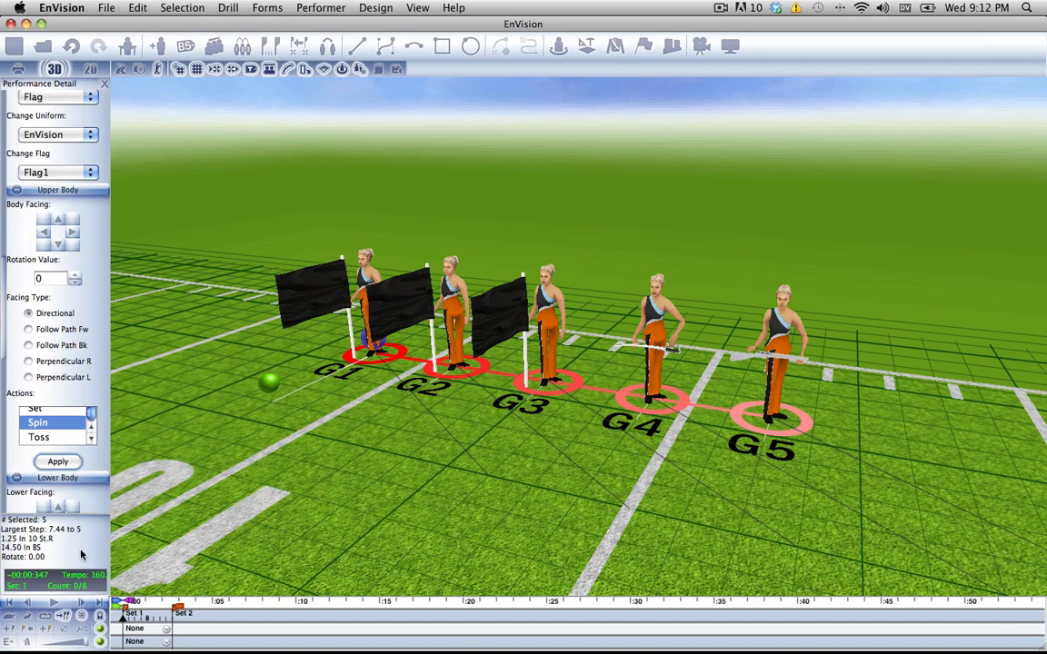
click(176, 623)
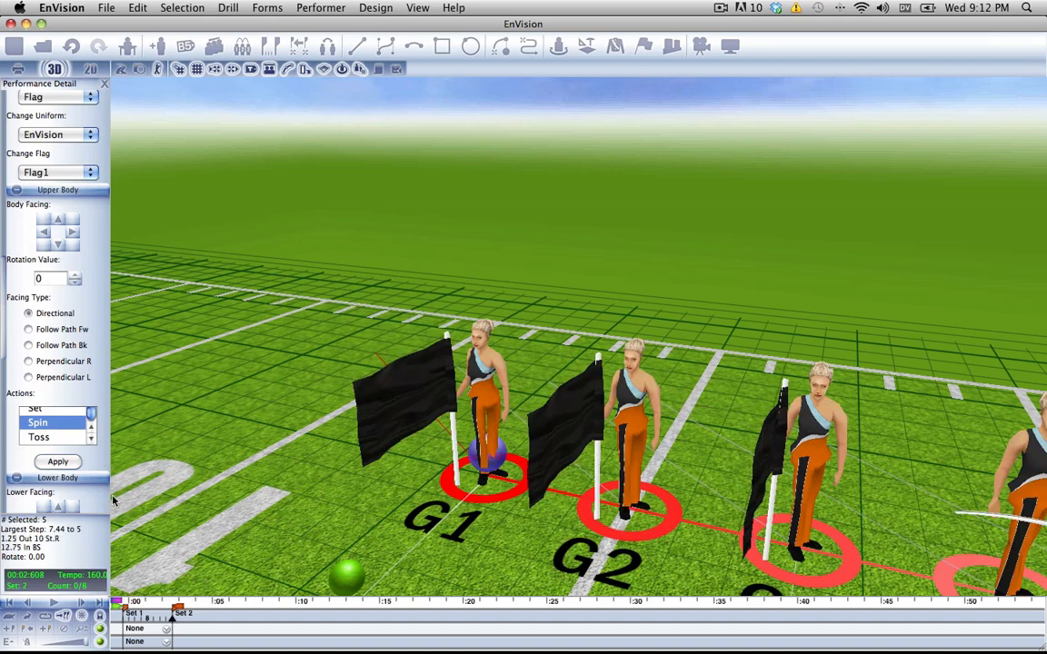
click(44, 631)
click(44, 632)
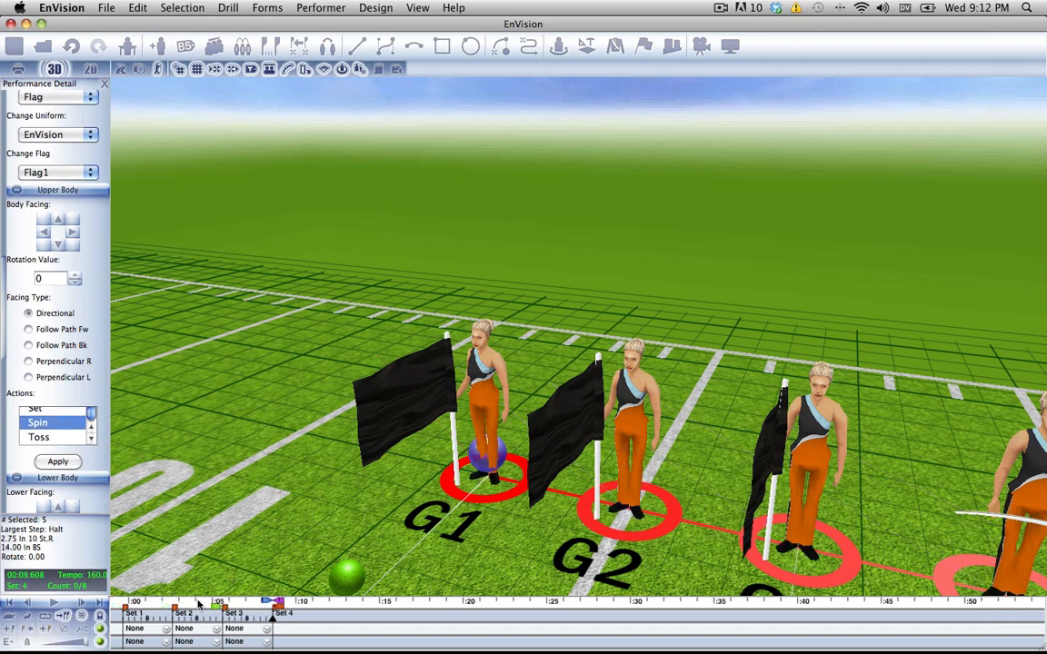
click(132, 614)
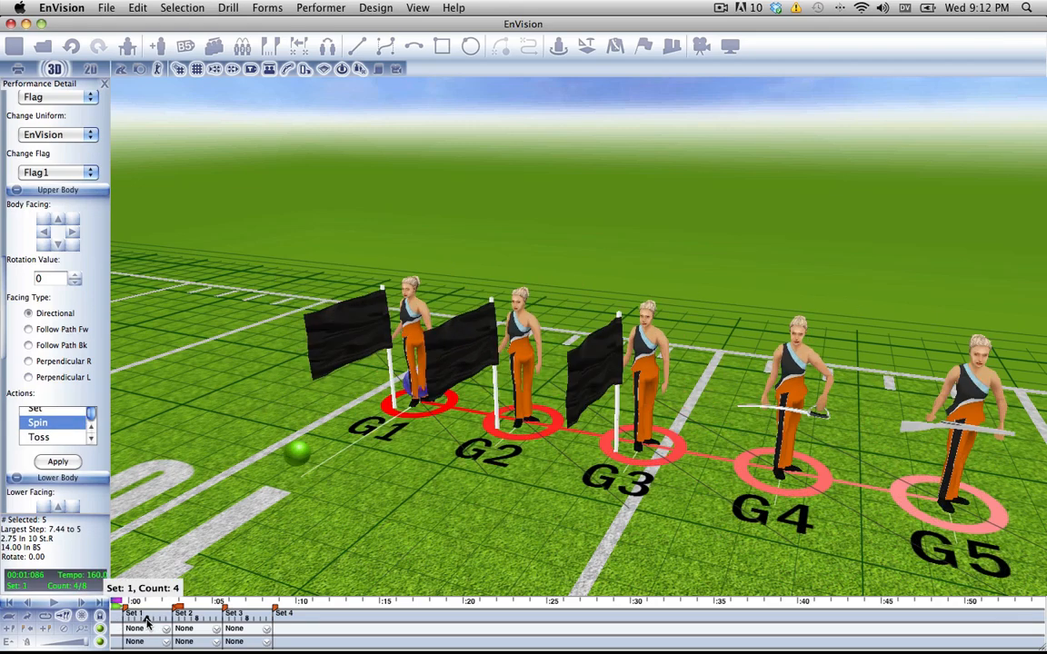
Apply the Toss action to the guard line and play the drill to watch the tosses.
click(45, 436)
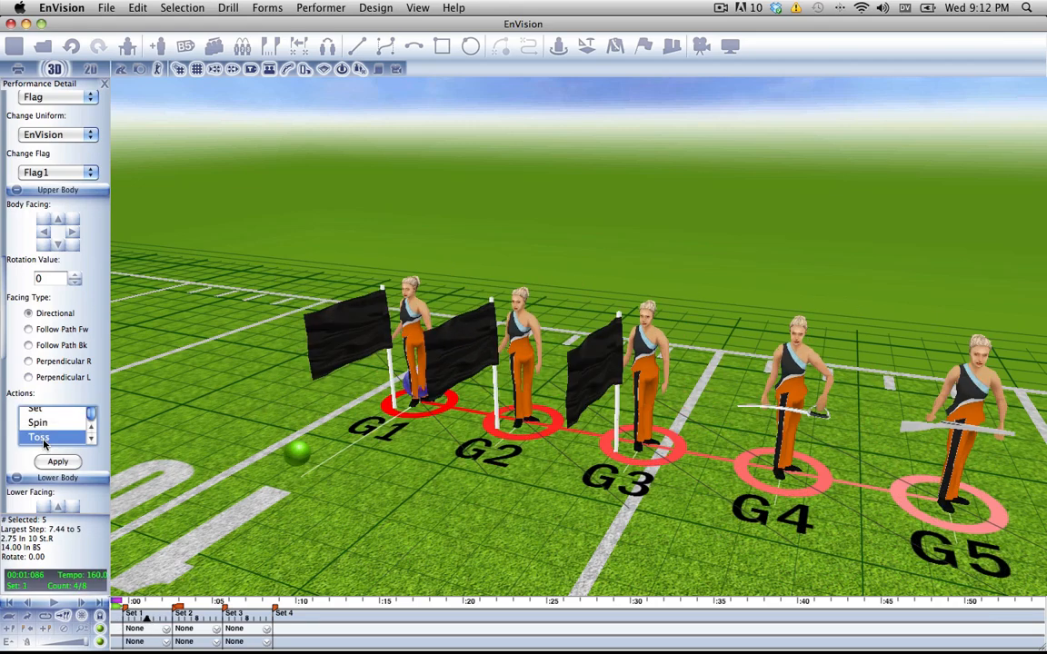
click(57, 462)
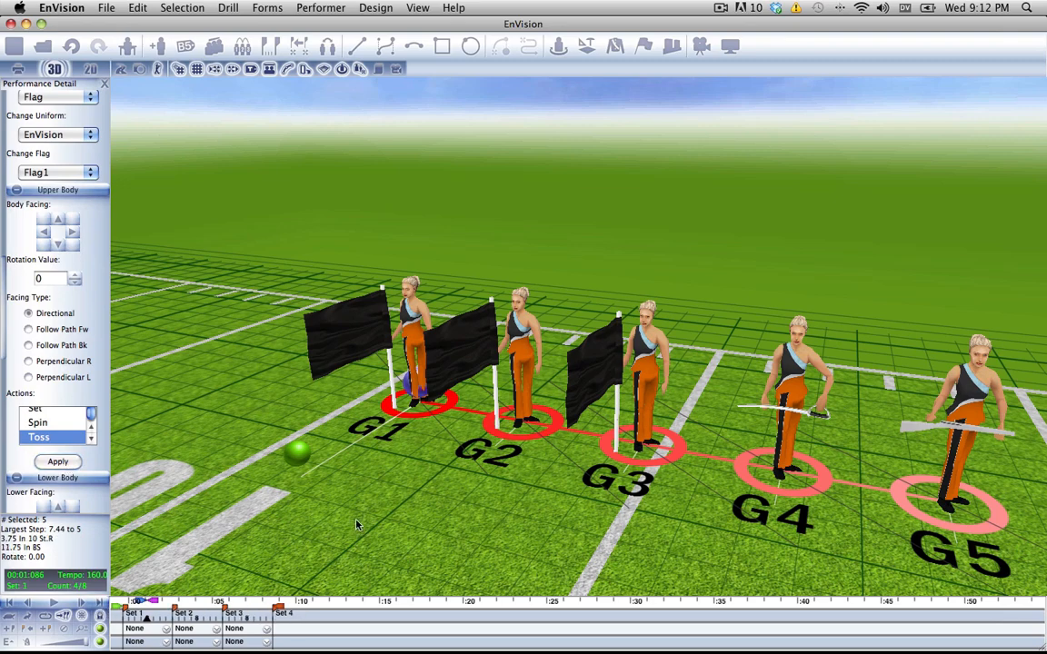
scroll(320, 467, down, 4)
click(52, 602)
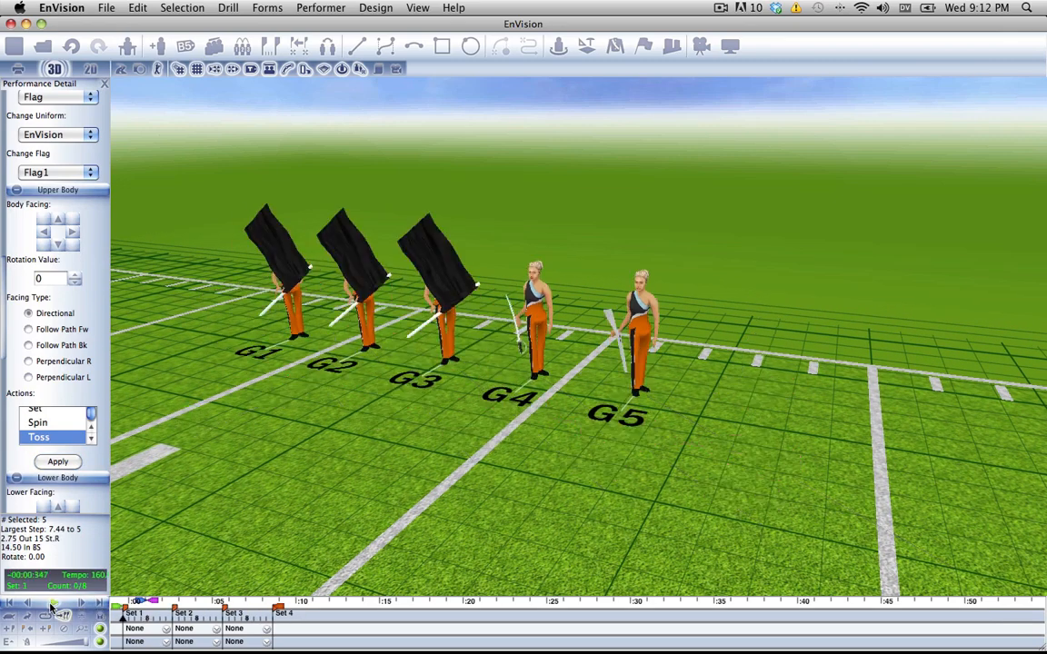